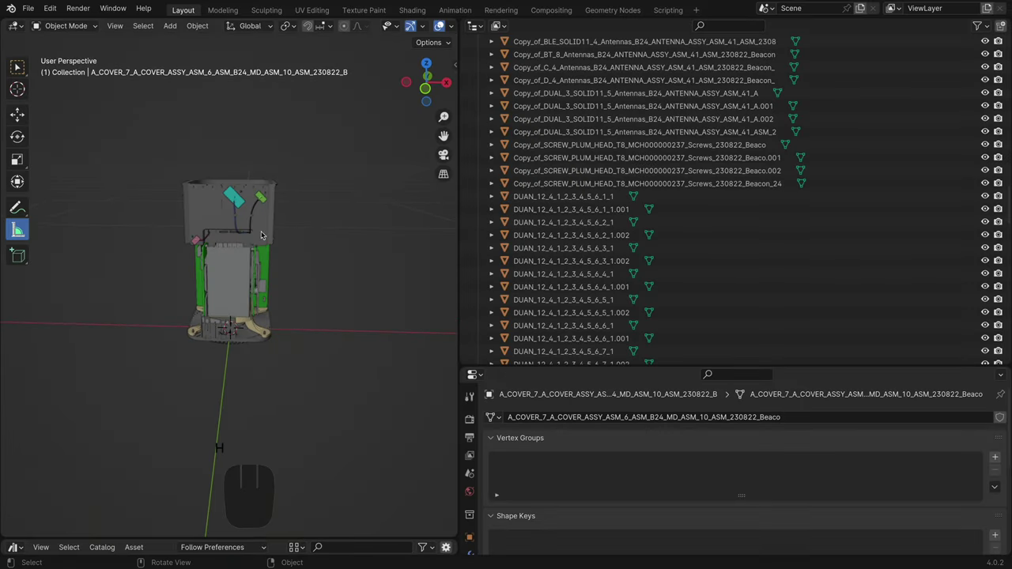
# - Hide the case and screw objects with H, orbiting to inspect the exposed boards and antennas
pyautogui.press('h')
pyautogui.press('h')
pyautogui.press('h')
pyautogui.moveTo(246, 314); pyautogui.dragTo(354, 341, button='middle')
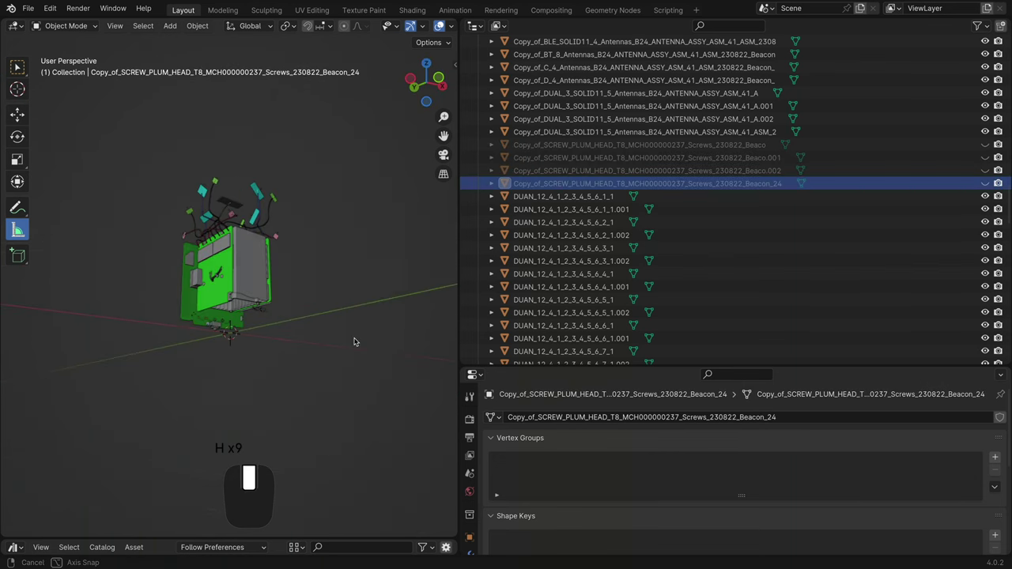
pyautogui.scroll(5, 141, 375)
pyautogui.moveTo(142, 375); pyautogui.dragTo(205, 348, button='middle')
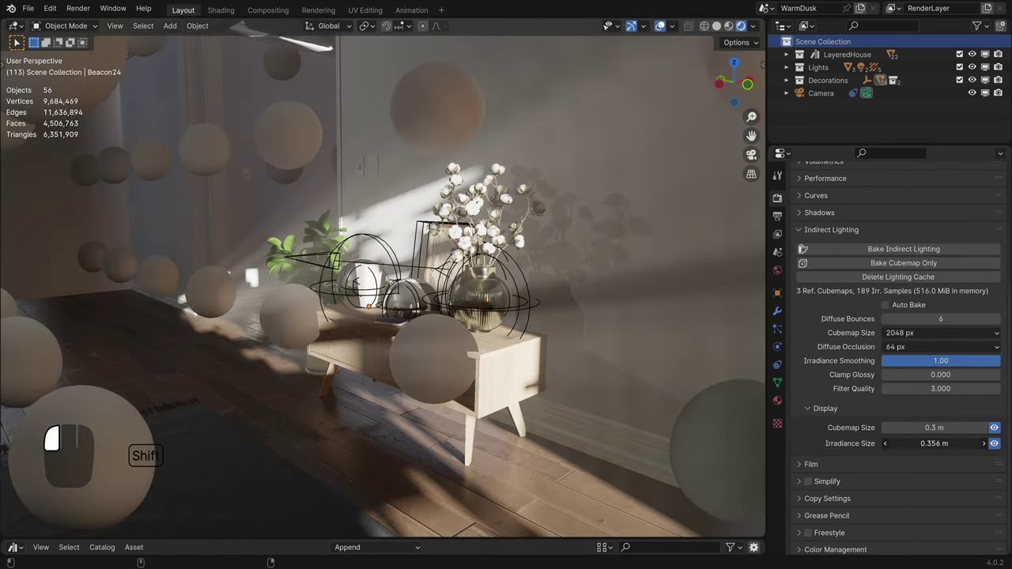
pyautogui.moveTo(332, 261); pyautogui.dragTo(376, 251, button='middle')
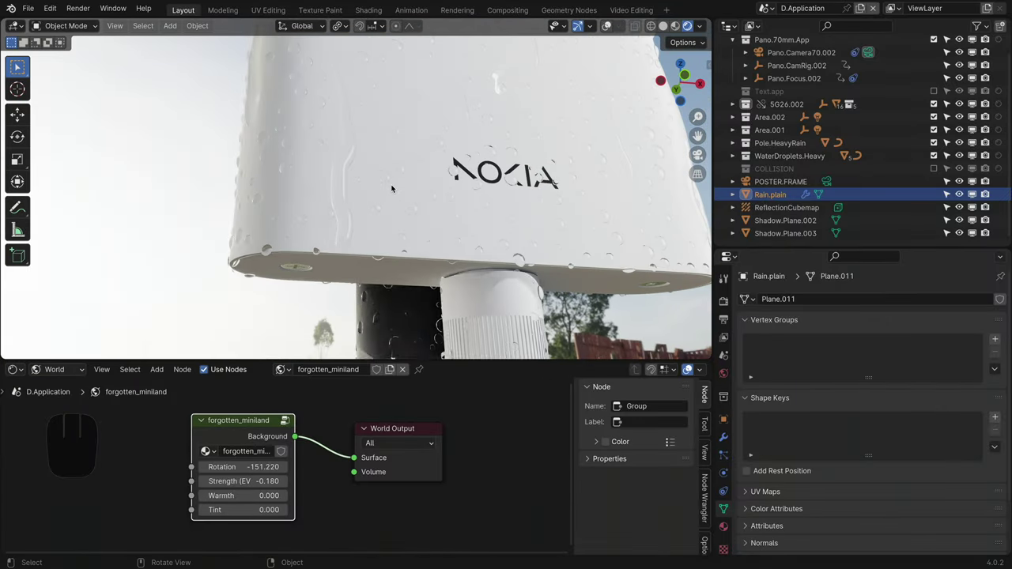
pyautogui.scroll(3, 388, 191)
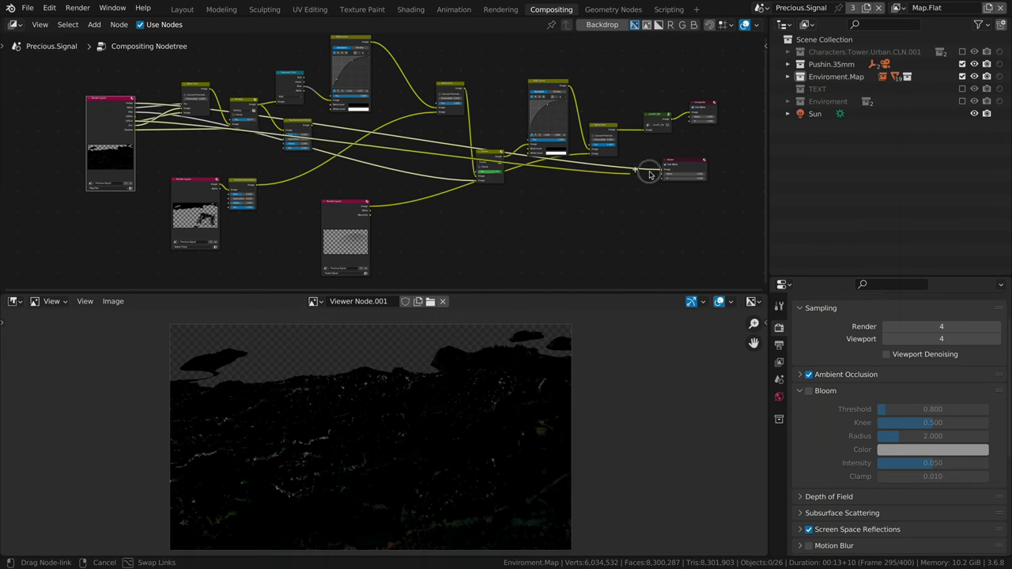
# - Connect the final compositing node's output to the Viewer node's image input
pyautogui.moveTo(662, 171); pyautogui.dragTo(656, 176)
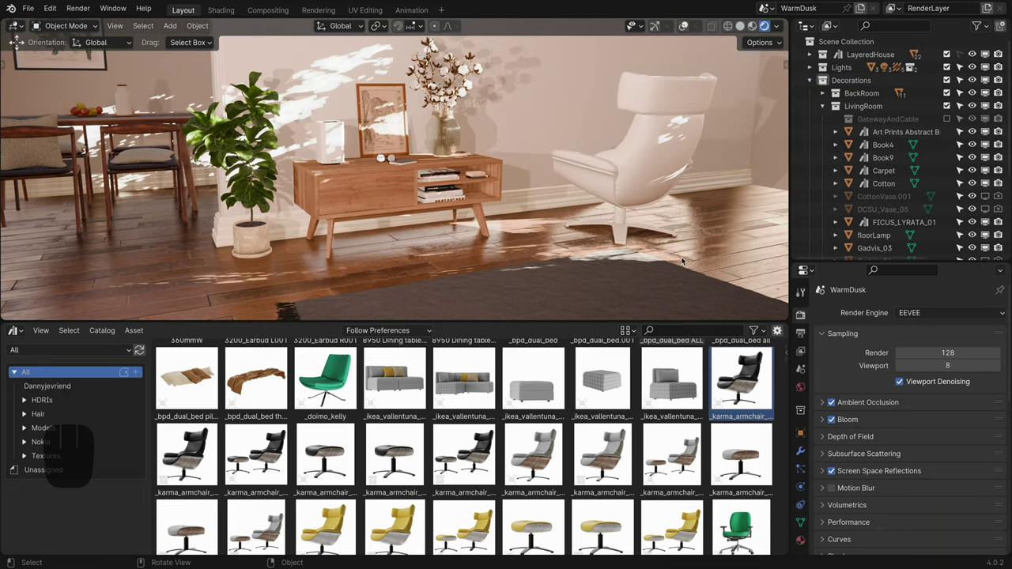
# - Place the black armchair facing the camera and drop a matching ottoman beside it
pyautogui.click(625, 229)
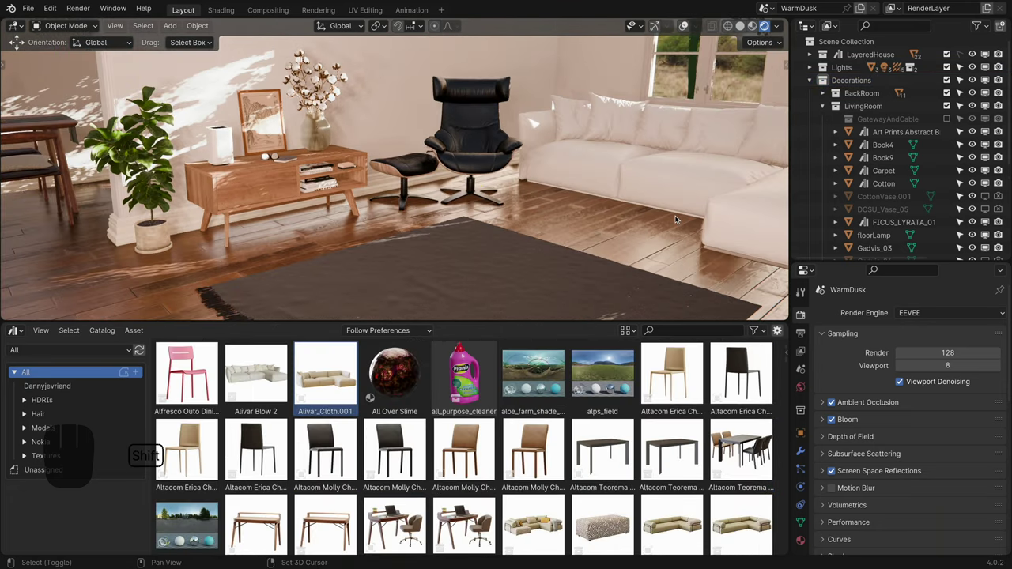
pyautogui.moveTo(633, 218); pyautogui.dragTo(561, 240, button='middle')
pyautogui.moveTo(532, 482); pyautogui.dragTo(393, 184)
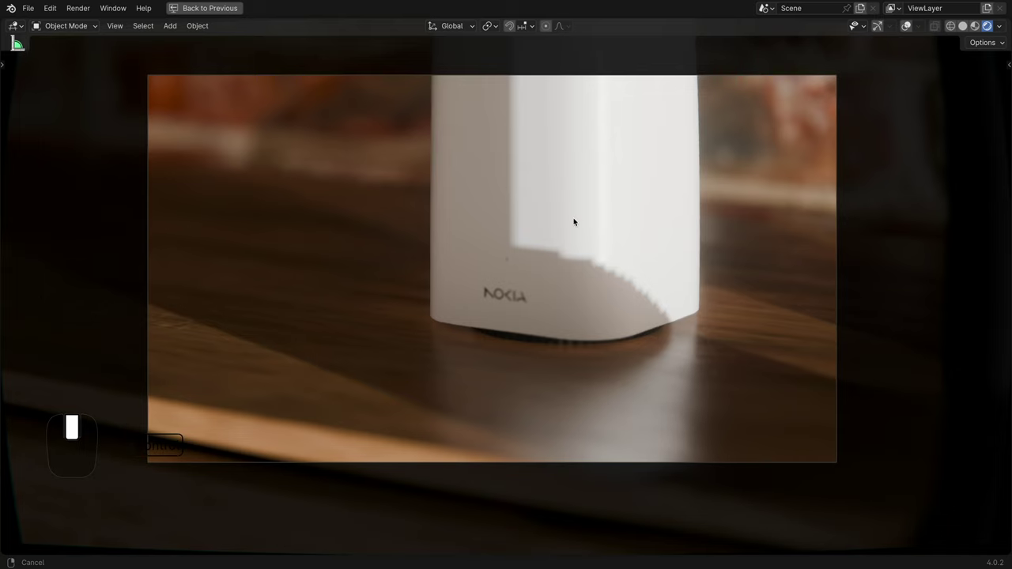
pyautogui.moveTo(573, 222)
pyautogui.mouseDown(button='middle')
pyautogui.moveTo(582, 300)
pyautogui.moveTo(577, 316)
pyautogui.moveTo(572, 294)
pyautogui.moveTo(553, 301)
pyautogui.mouseUp(button='middle')
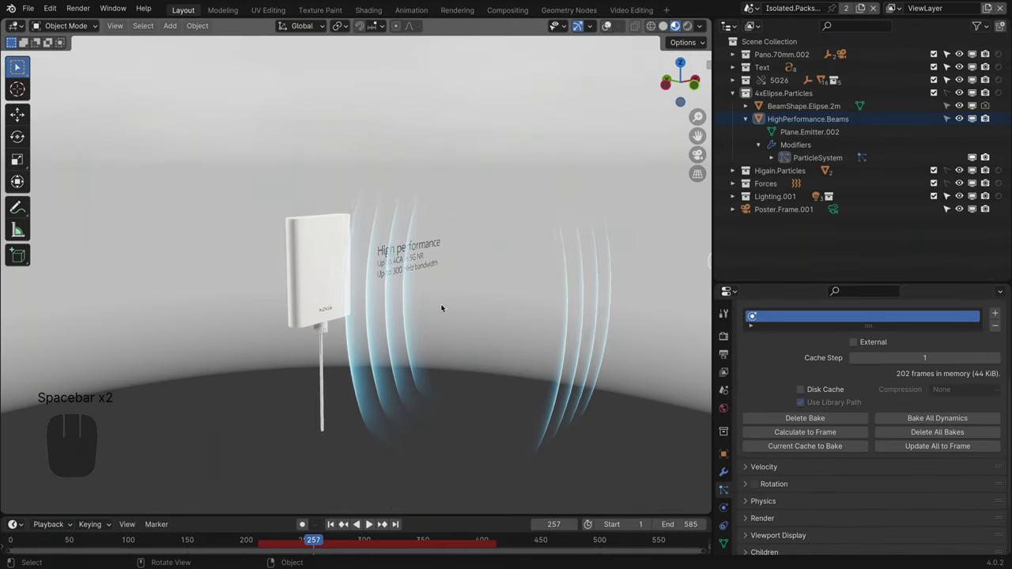
# - Switch to the camera view (Numpad 0) and play the Nokia particle beam timeline
pyautogui.press('KP_0')
pyautogui.press('space')
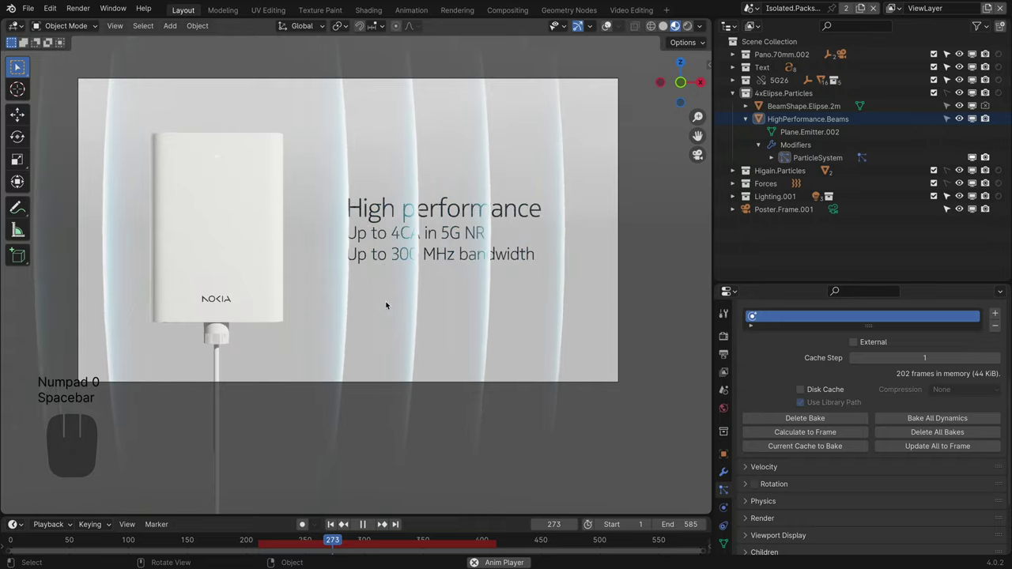